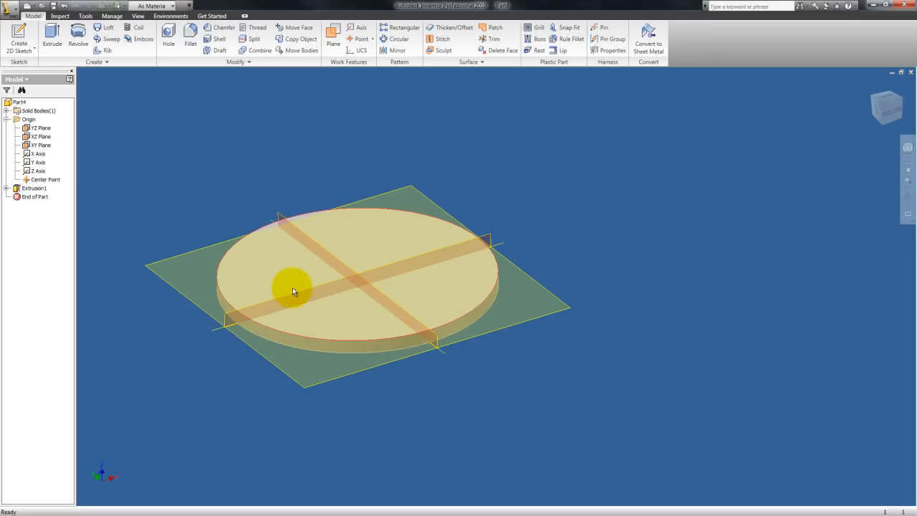
# Set up a rectangular pattern of the disc with the X axis as first direction and the Y axis as second direction.
pyautogui.click(908, 196)
pyautogui.moveTo(477, 243)
pyautogui.mouseDown()
pyautogui.moveTo(483, 217)
pyautogui.moveTo(484, 264)
pyautogui.moveTo(485, 256)
pyautogui.mouseUp()
pyautogui.click(404, 31)
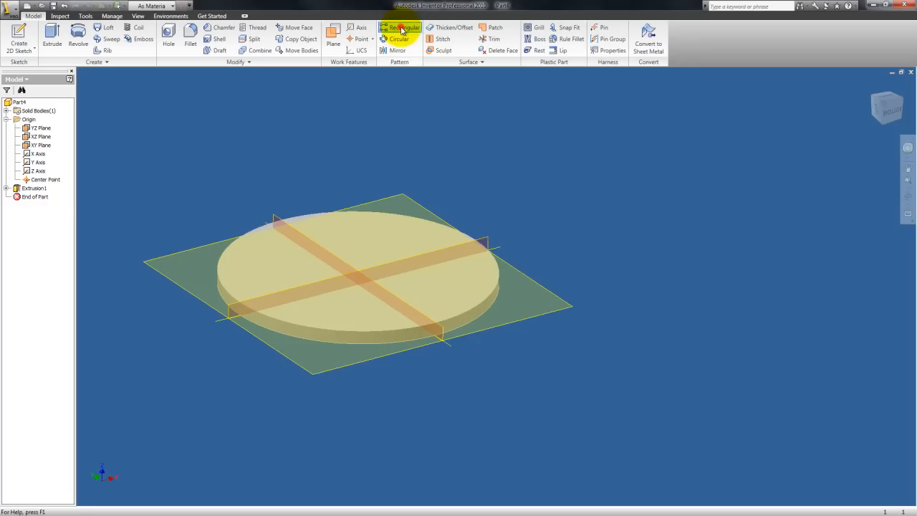
pyautogui.click(378, 236)
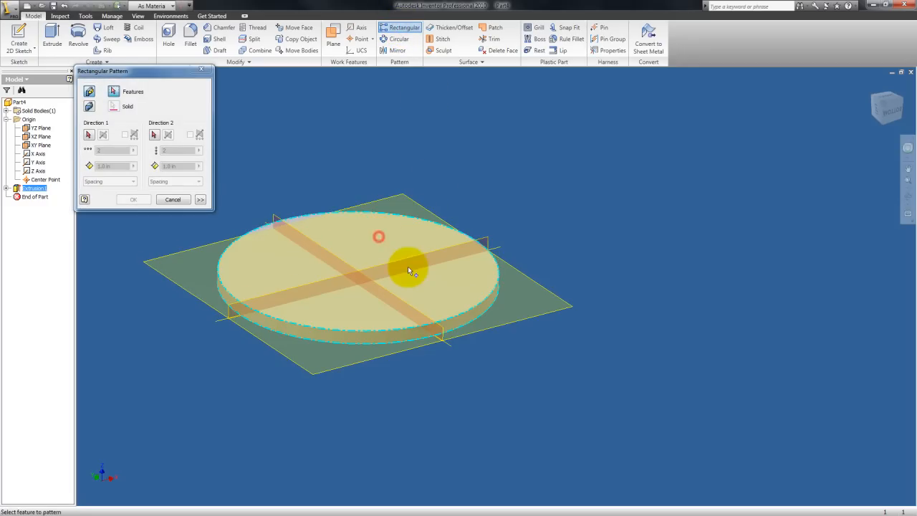
pyautogui.click(89, 137)
pyautogui.click(499, 246)
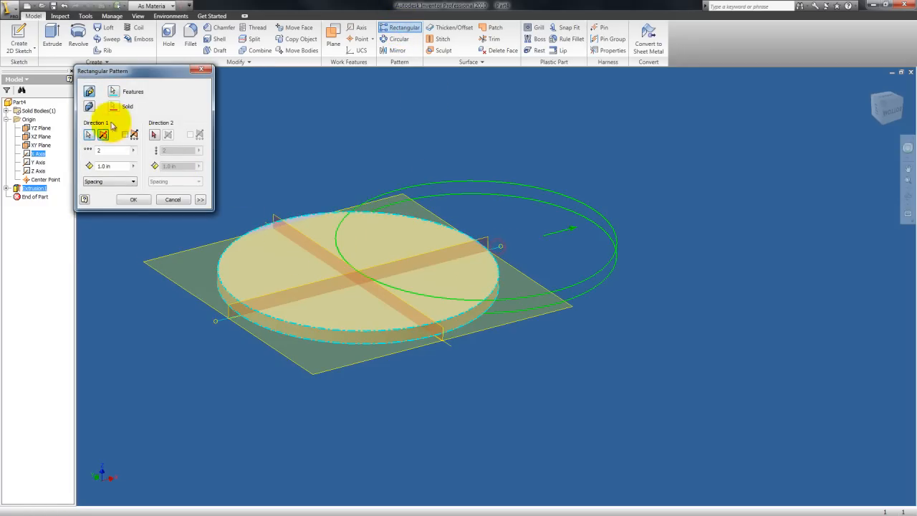
pyautogui.click(153, 135)
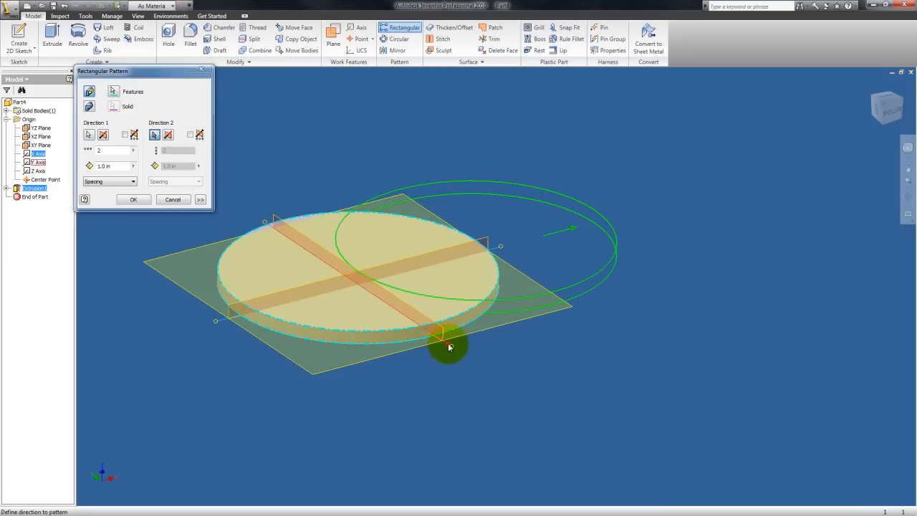
pyautogui.click(449, 347)
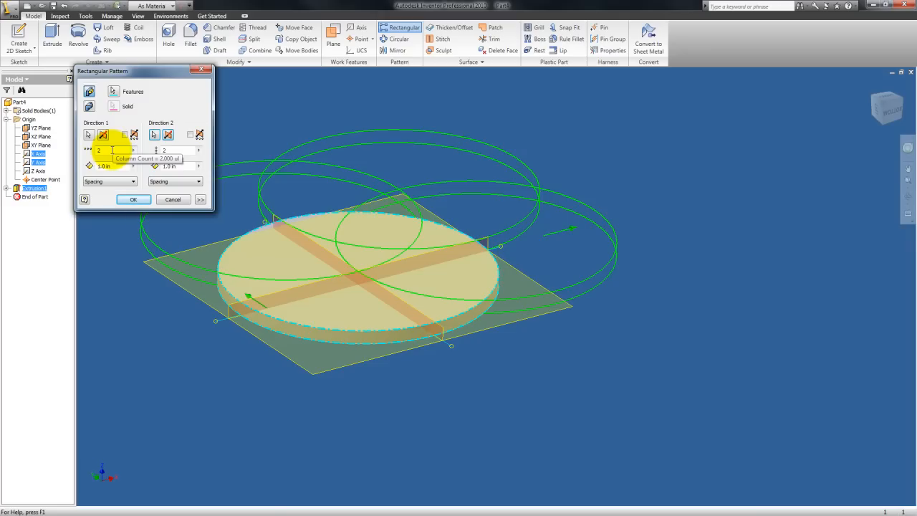
# Set the spacing to 3 in for both directions, with two instances each, and create the disc pattern.
pyautogui.click(105, 137)
pyautogui.click(105, 137)
pyautogui.click(105, 137)
pyautogui.click(105, 136)
pyautogui.moveTo(118, 166); pyautogui.dragTo(69, 169)
pyautogui.write('5')
pyautogui.moveTo(117, 166); pyautogui.dragTo(74, 165)
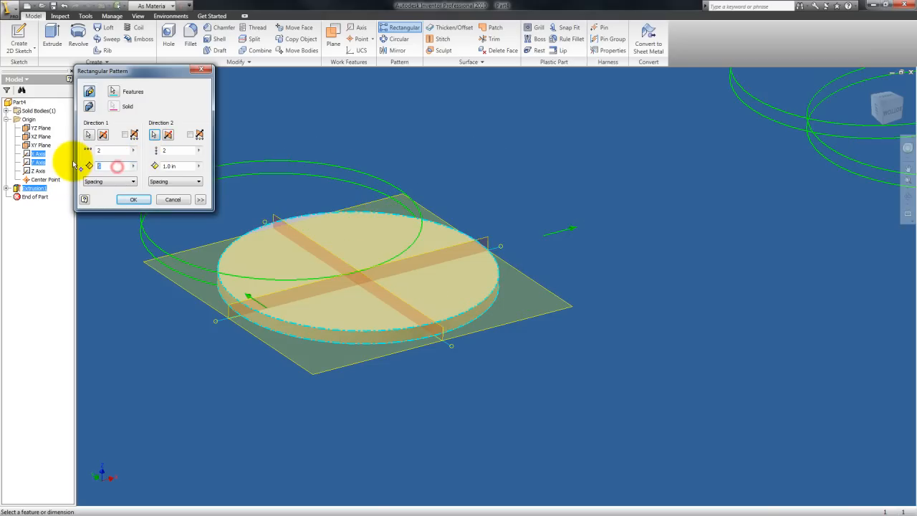
pyautogui.write('3')
pyautogui.moveTo(155, 165)
pyautogui.mouseDown()
pyautogui.moveTo(197, 165)
pyautogui.moveTo(154, 166)
pyautogui.mouseUp()
pyautogui.write('83')
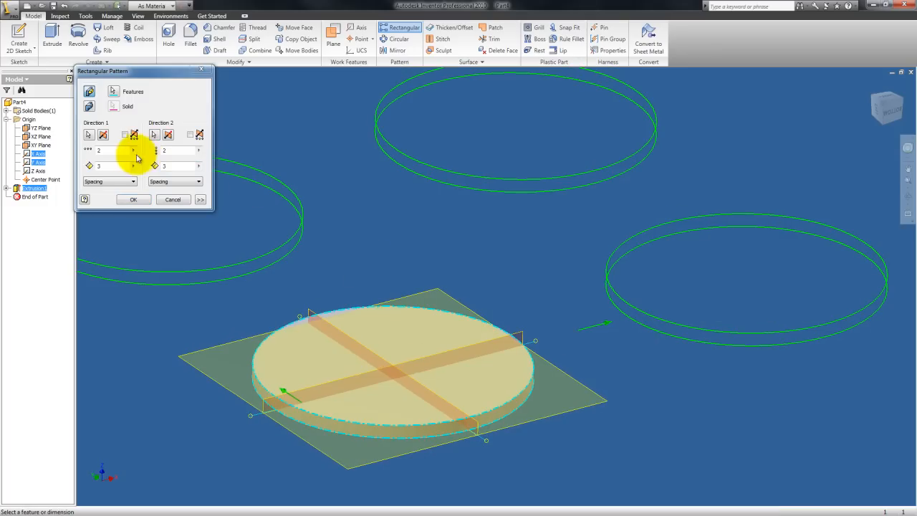
pyautogui.moveTo(115, 151); pyautogui.dragTo(81, 152)
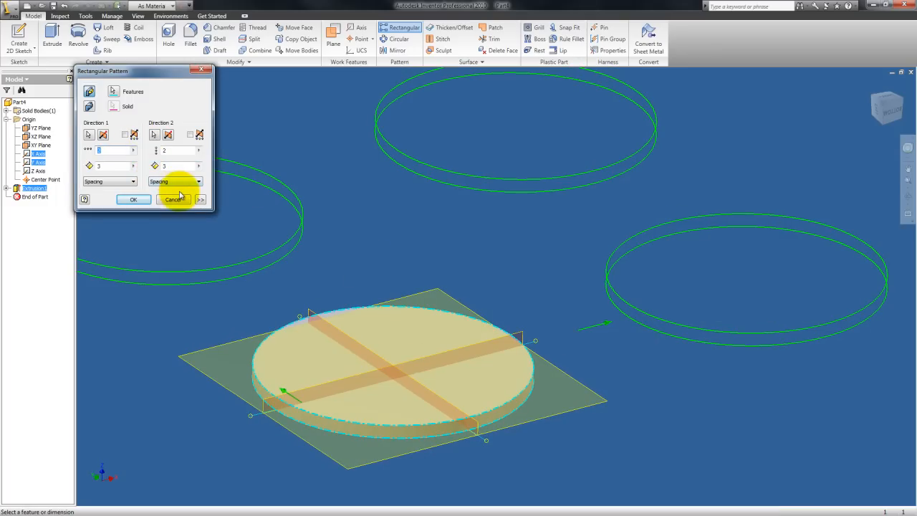
pyautogui.click(132, 200)
# Place a hole on the top face of the original disc at the origin, positioned concentric with the disc's circular edge.
pyautogui.scroll(-3, 272, 236)
pyautogui.moveTo(341, 203); pyautogui.dragTo(353, 229, button='middle')
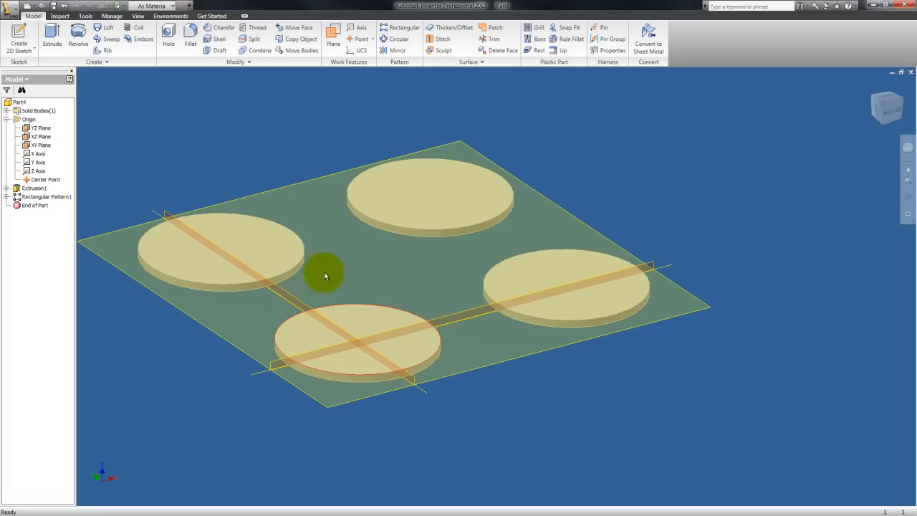
pyautogui.click(170, 38)
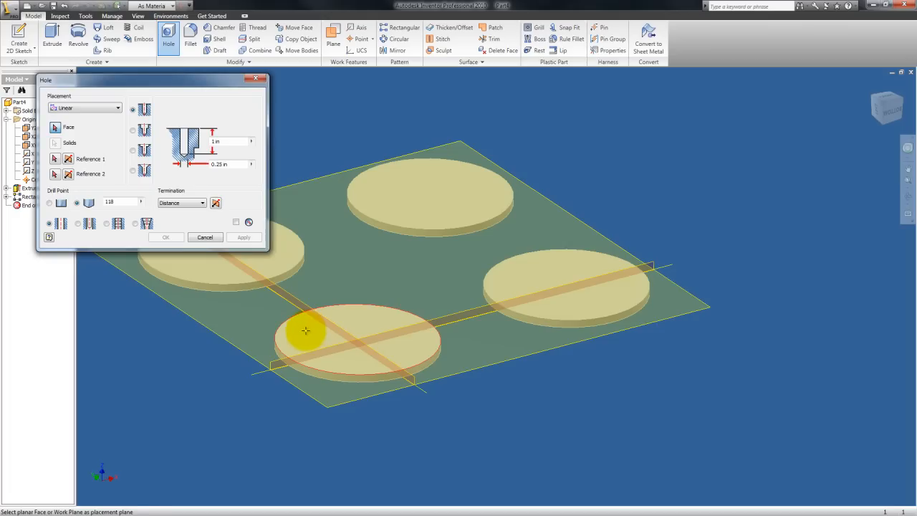
pyautogui.click(348, 344)
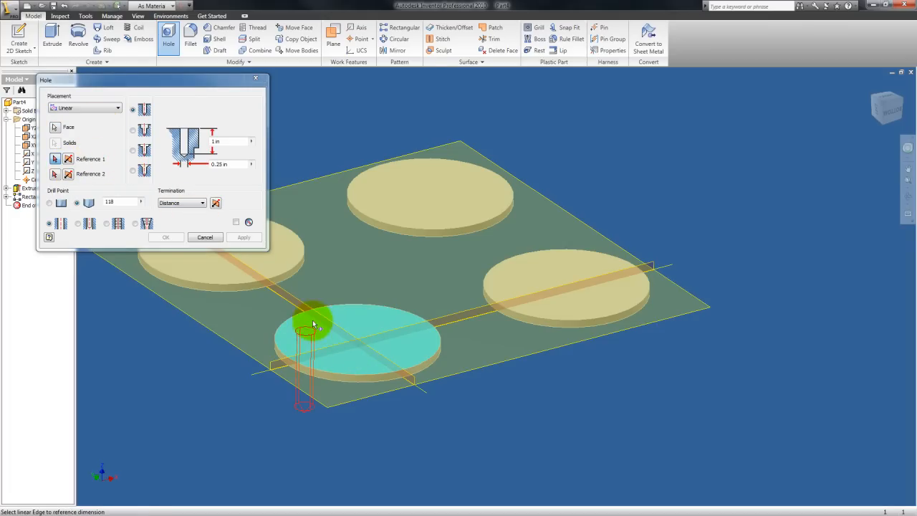
pyautogui.scroll(-3, 307, 315)
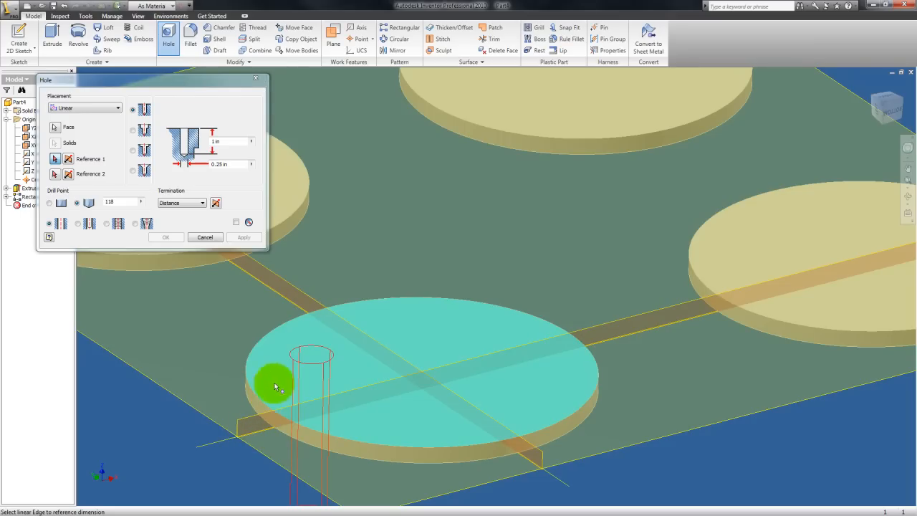
pyautogui.click(87, 109)
pyautogui.click(86, 134)
pyautogui.click(405, 409)
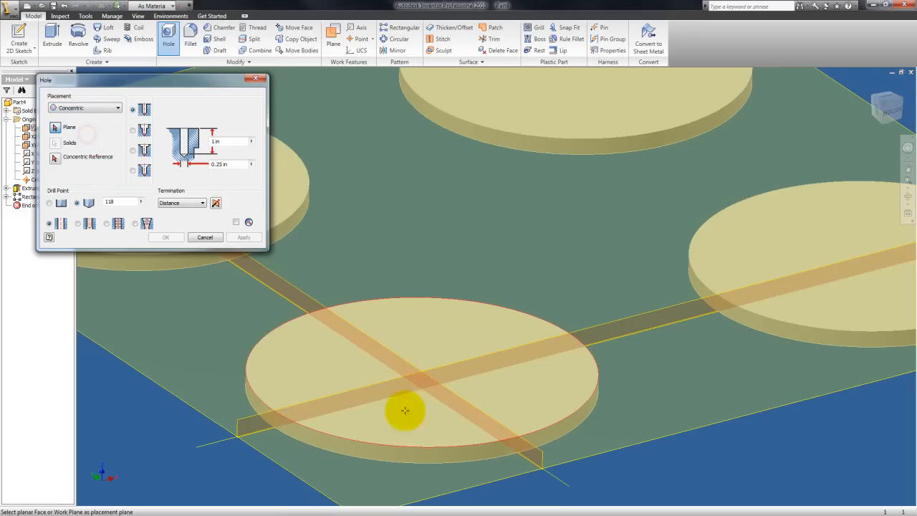
pyautogui.click(342, 439)
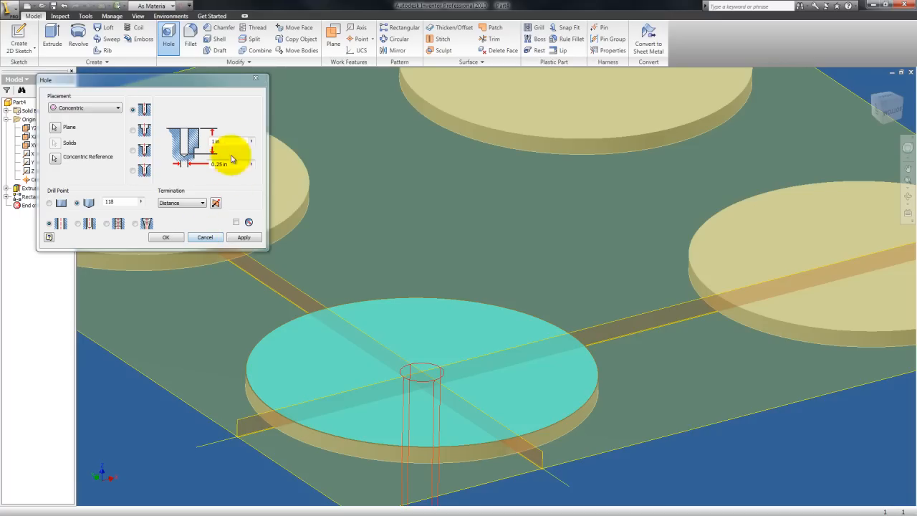
# Set the hole's termination to Through All and create it with a 0.25 in diameter.
pyautogui.click(191, 202)
pyautogui.click(175, 218)
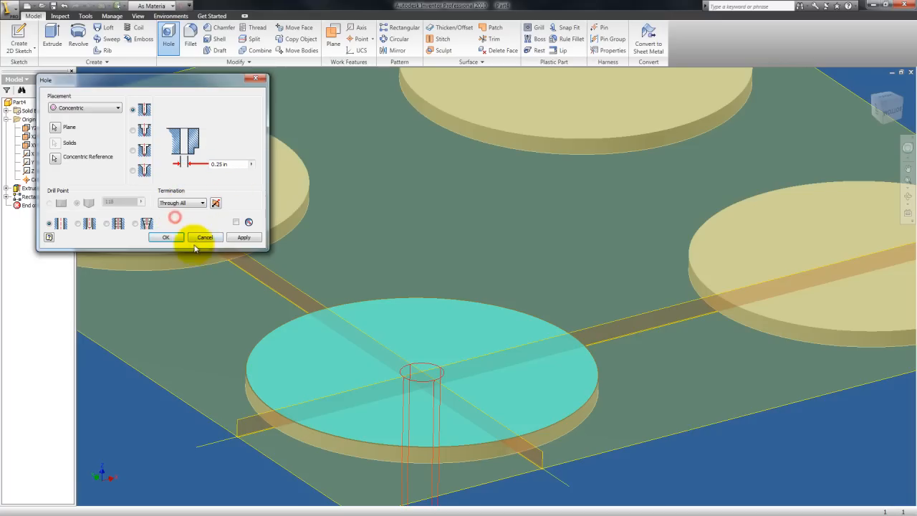
pyautogui.click(241, 238)
pyautogui.scroll(-5, 375, 322)
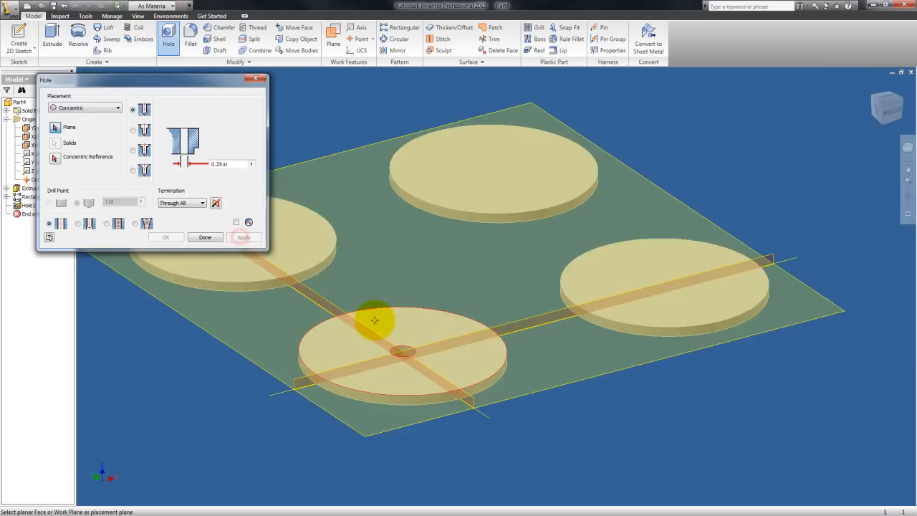
pyautogui.click(909, 198)
pyautogui.moveTo(451, 322); pyautogui.dragTo(399, 314)
pyautogui.scroll(5, 398, 313)
pyautogui.moveTo(397, 314); pyautogui.dragTo(453, 314, button='middle')
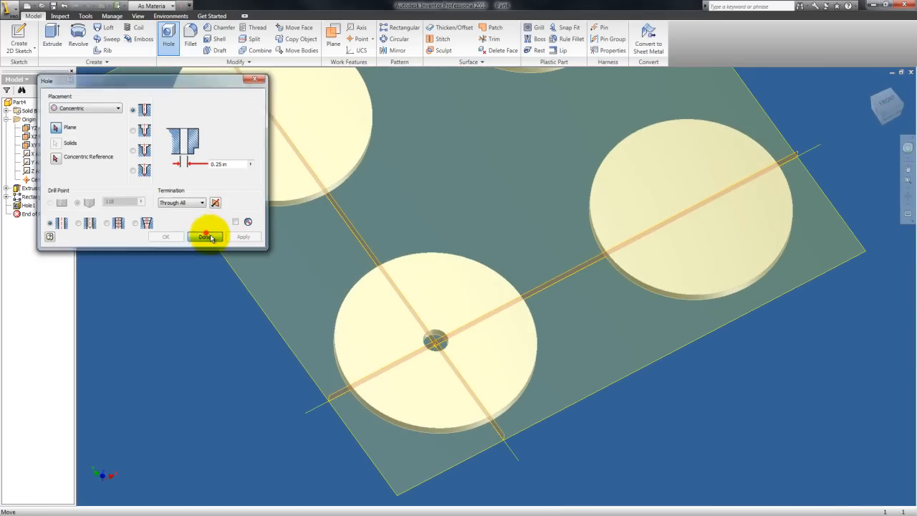
pyautogui.click(205, 237)
pyautogui.click(402, 41)
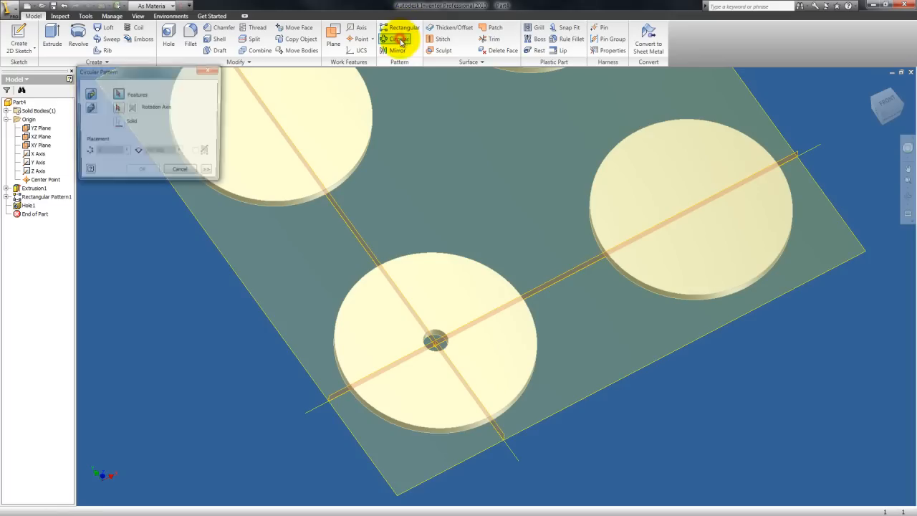
pyautogui.click(436, 337)
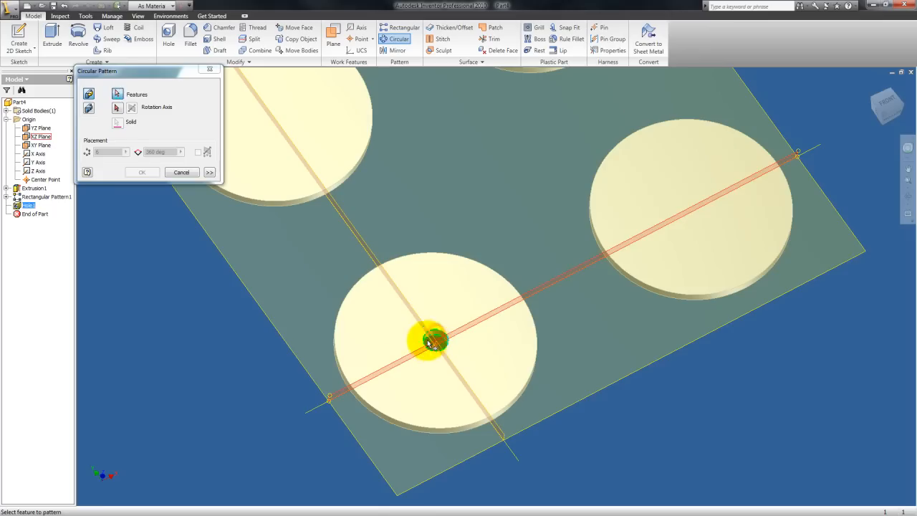
pyautogui.click(118, 107)
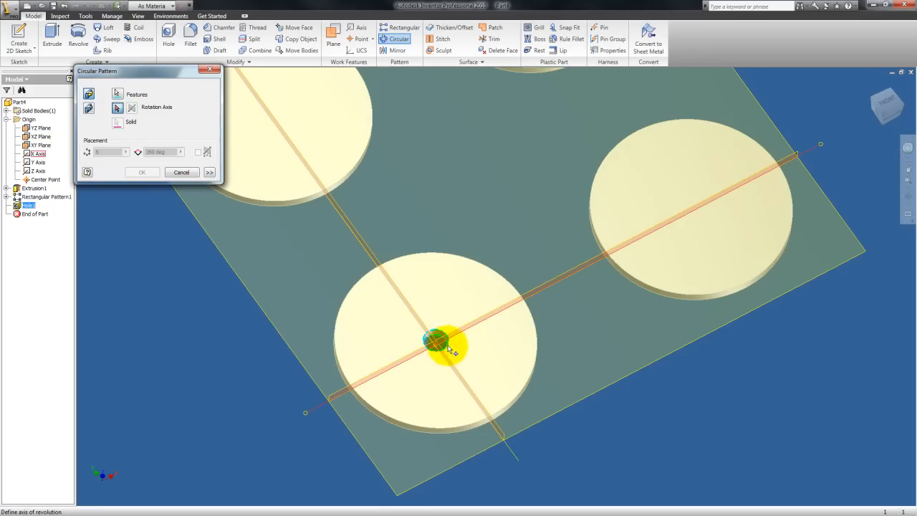
pyautogui.scroll(5, 504, 328)
pyautogui.scroll(-6, 504, 327)
pyautogui.click(908, 196)
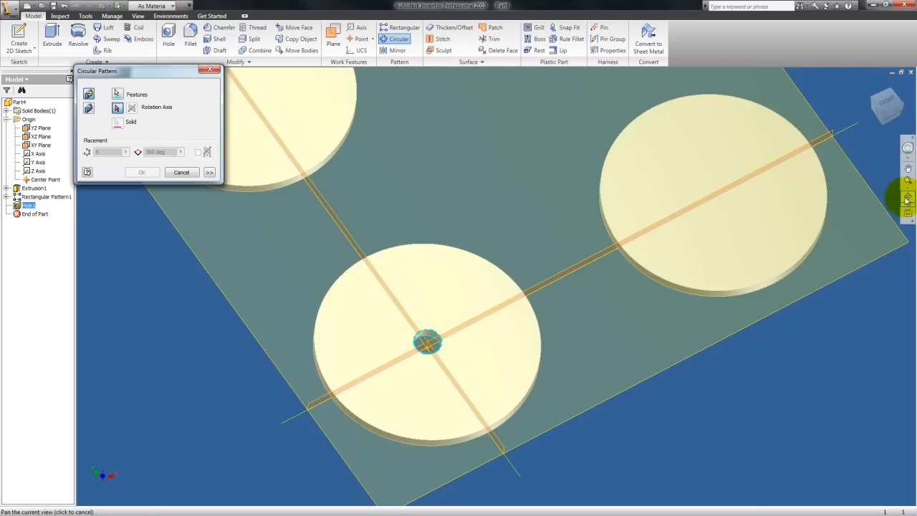
pyautogui.moveTo(459, 322); pyautogui.dragTo(426, 299)
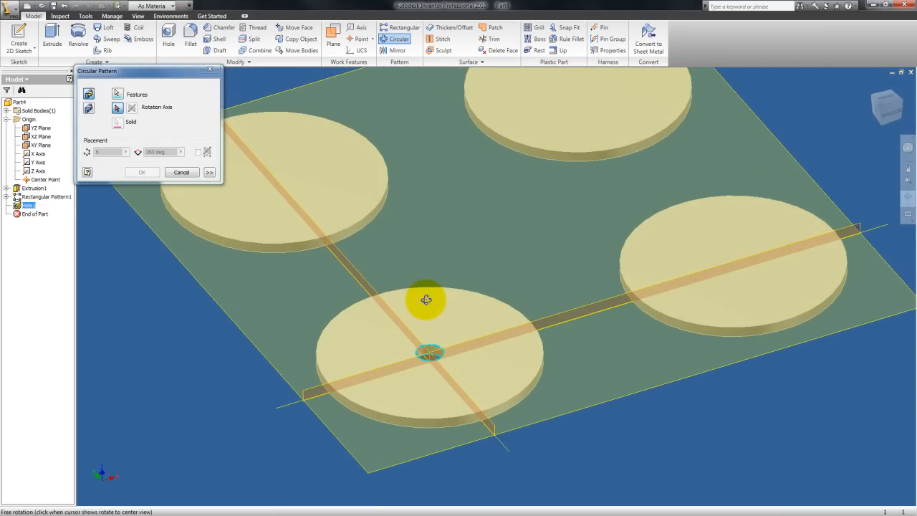
pyautogui.click(181, 172)
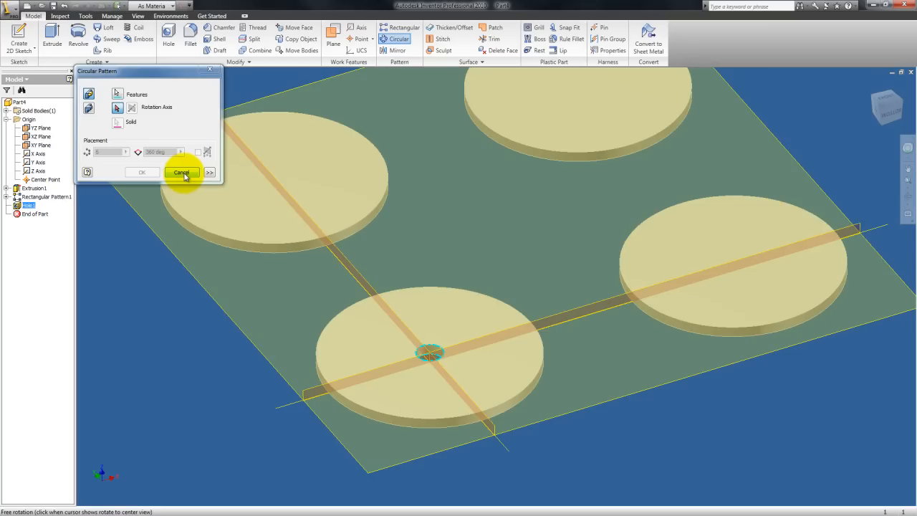
pyautogui.click(181, 172)
# Start a rectangular pattern with the original disc's center hole as the feature to repeat.
pyautogui.click(398, 28)
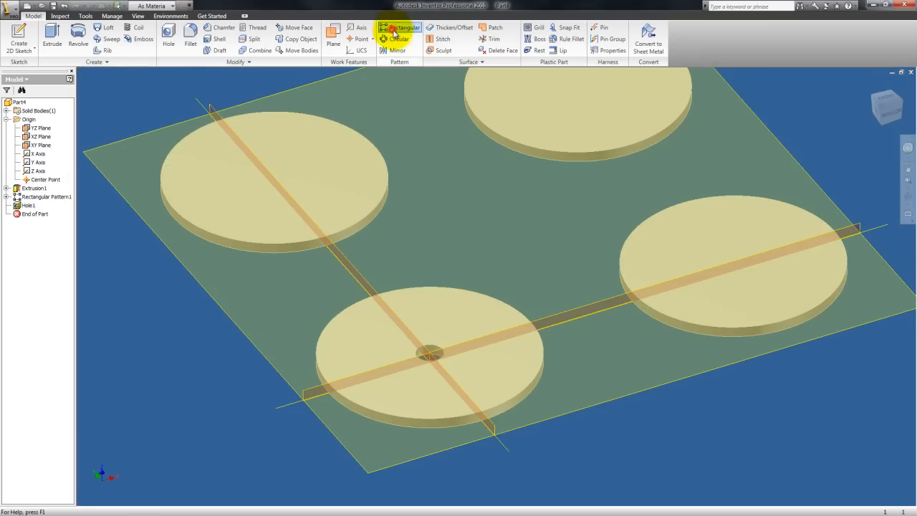
pyautogui.click(434, 350)
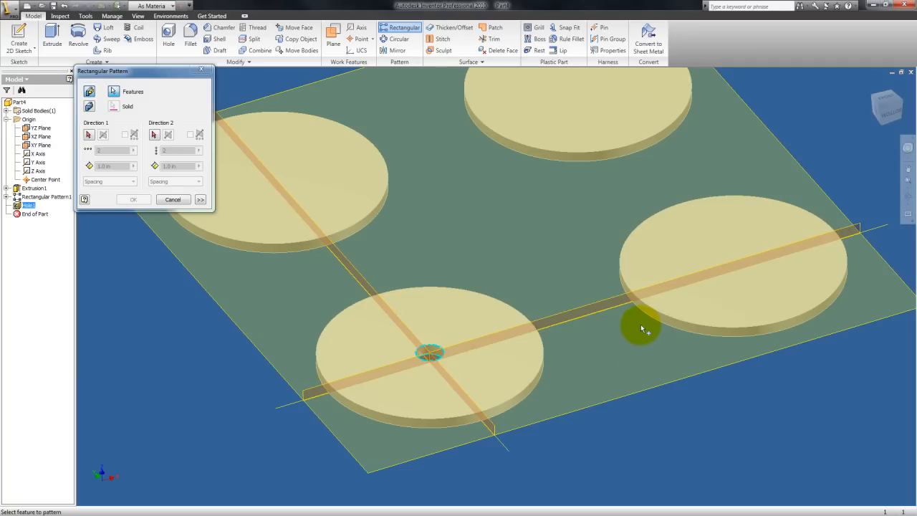
pyautogui.click(155, 134)
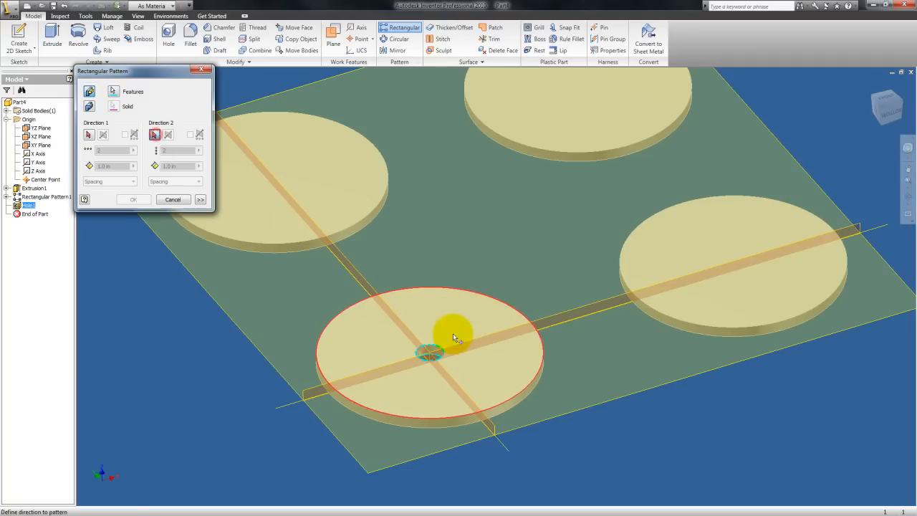
pyautogui.click(546, 330)
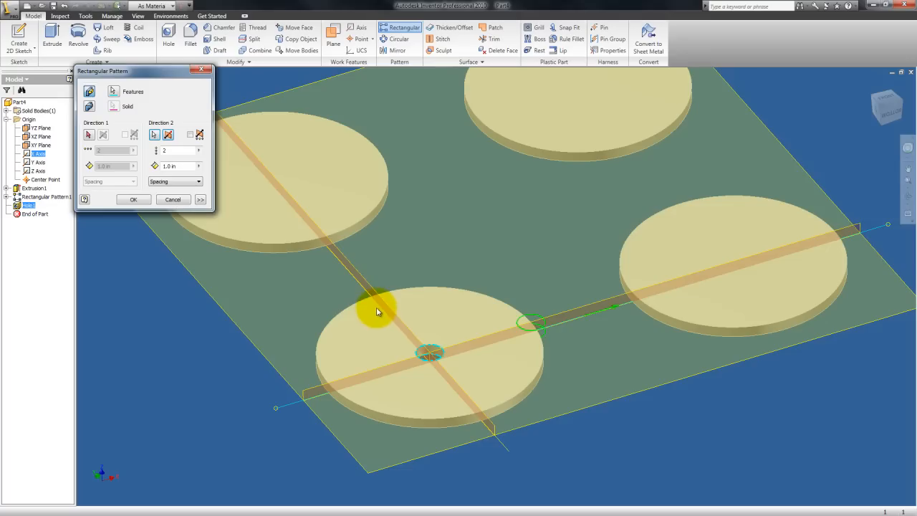
pyautogui.click(153, 135)
pyautogui.click(357, 284)
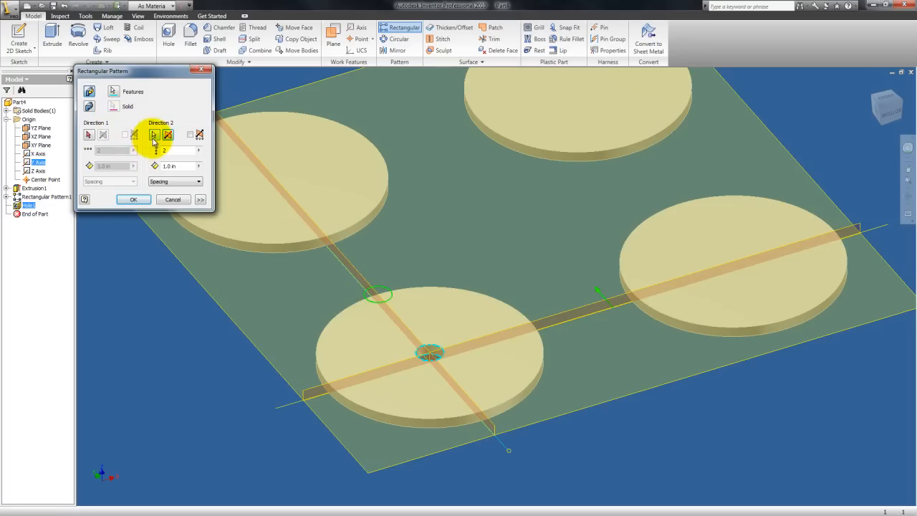
pyautogui.click(344, 270)
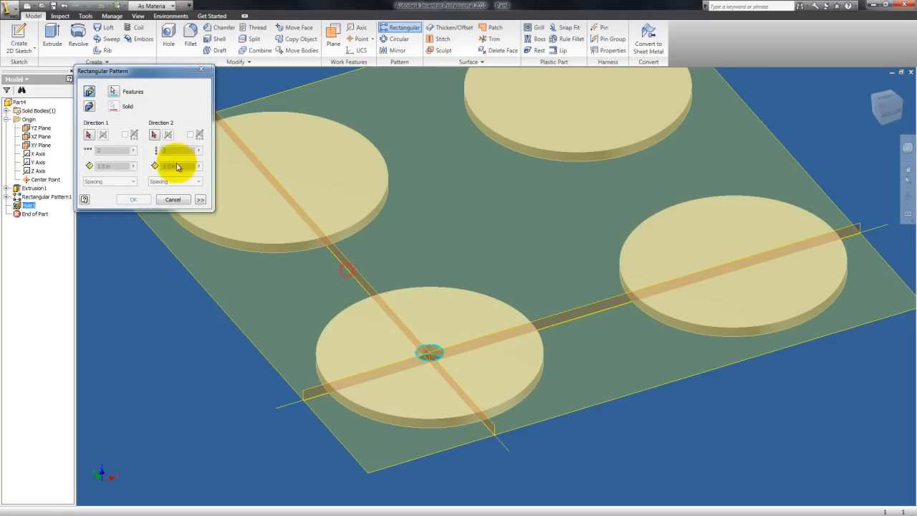
# Set up the hole pattern along the X and Y axes, with both directions reversed and 0.5 in spacing in each.
pyautogui.click(89, 134)
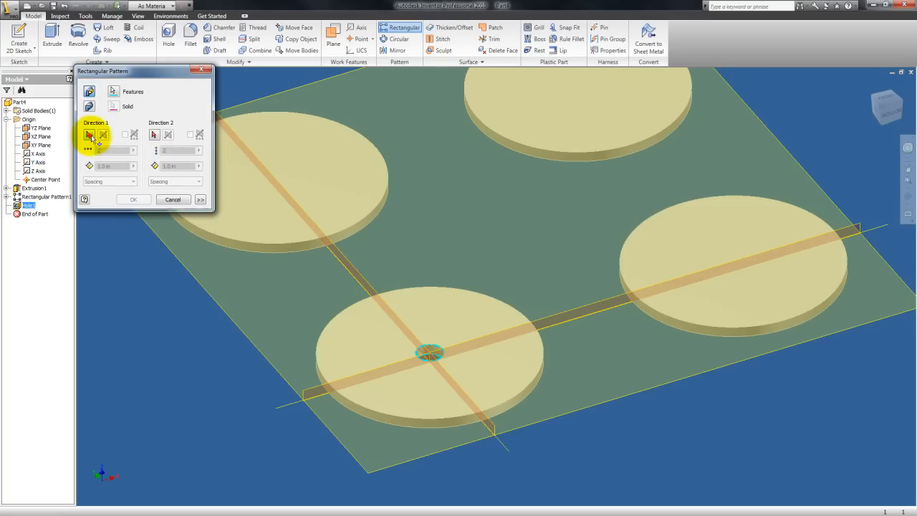
pyautogui.click(562, 329)
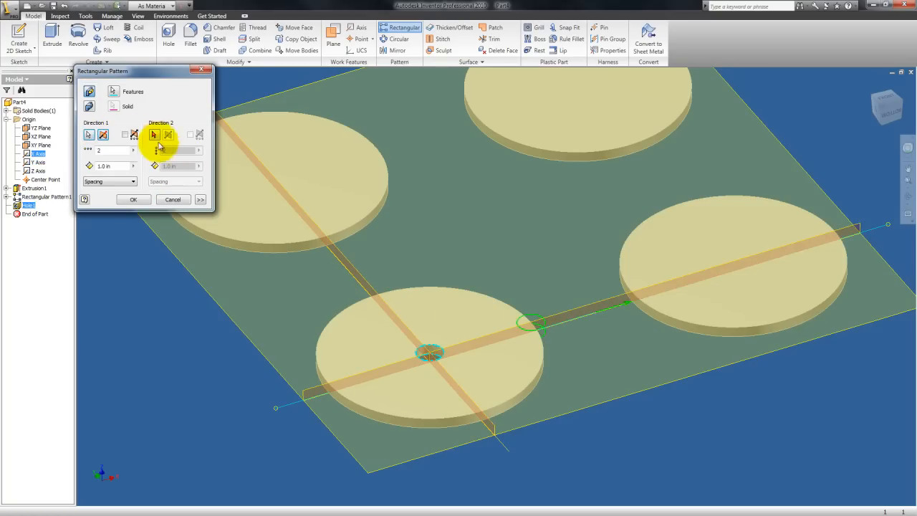
pyautogui.click(154, 135)
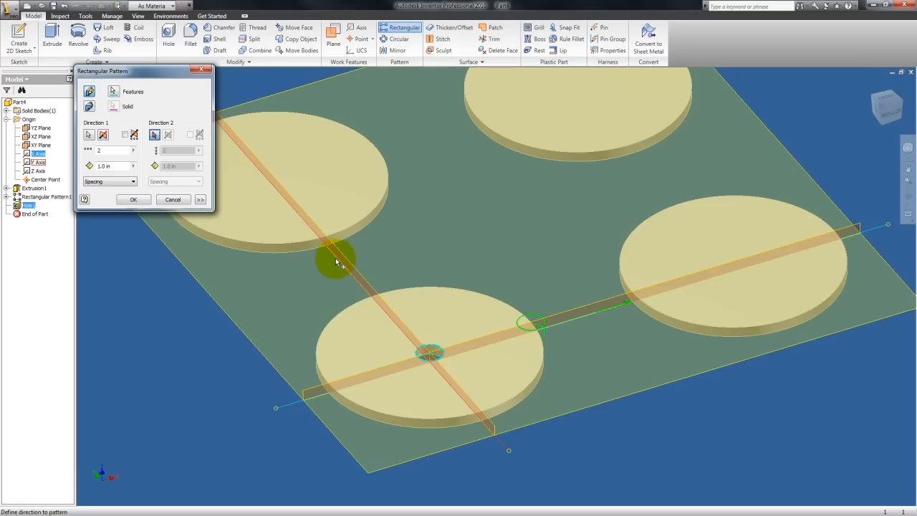
pyautogui.click(503, 446)
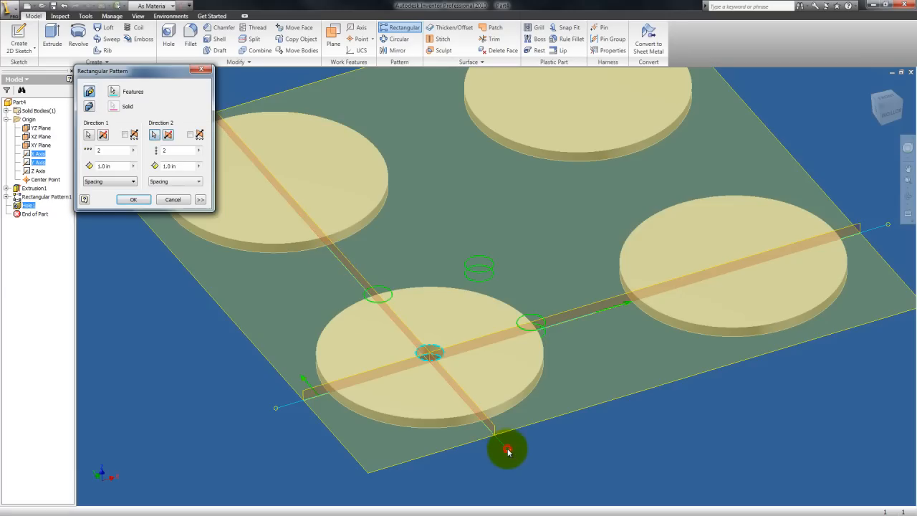
pyautogui.moveTo(122, 166); pyautogui.dragTo(95, 169)
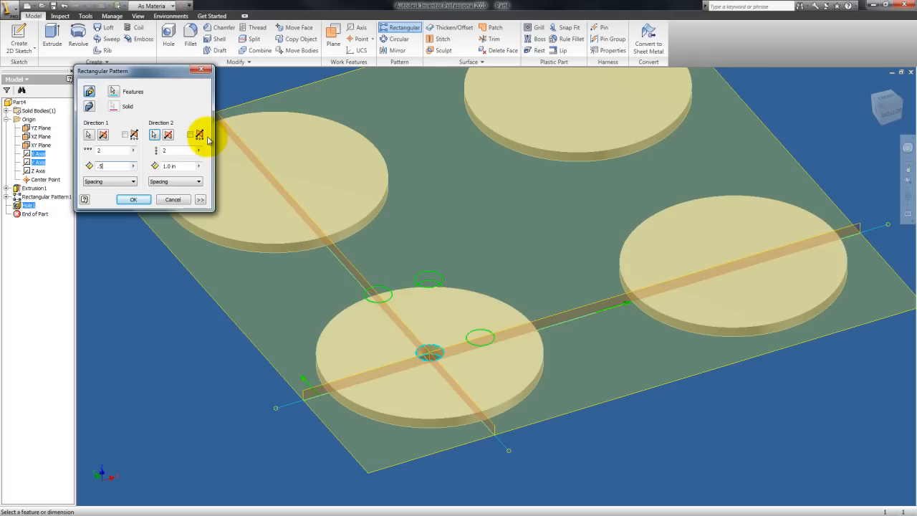
pyautogui.moveTo(181, 166); pyautogui.dragTo(142, 169)
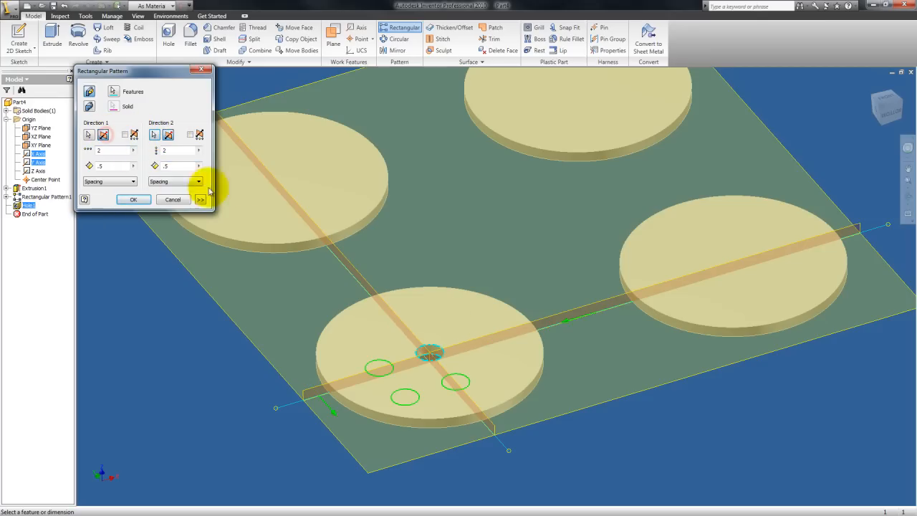
# Create the two-by-two rectangular pattern of the center hole on the original disc.
pyautogui.click(132, 199)
pyautogui.click(907, 194)
pyautogui.moveTo(464, 259)
pyautogui.mouseDown()
pyautogui.moveTo(470, 293)
pyautogui.moveTo(463, 265)
pyautogui.mouseUp()
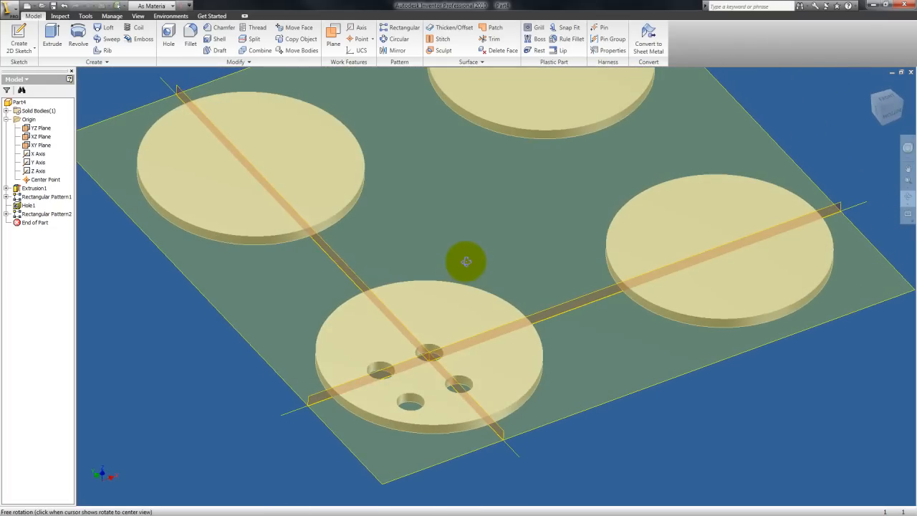
# Create a circular pattern of the four-hole group around the center hole's axis, with 2 instances over 360 degrees.
pyautogui.click(400, 41)
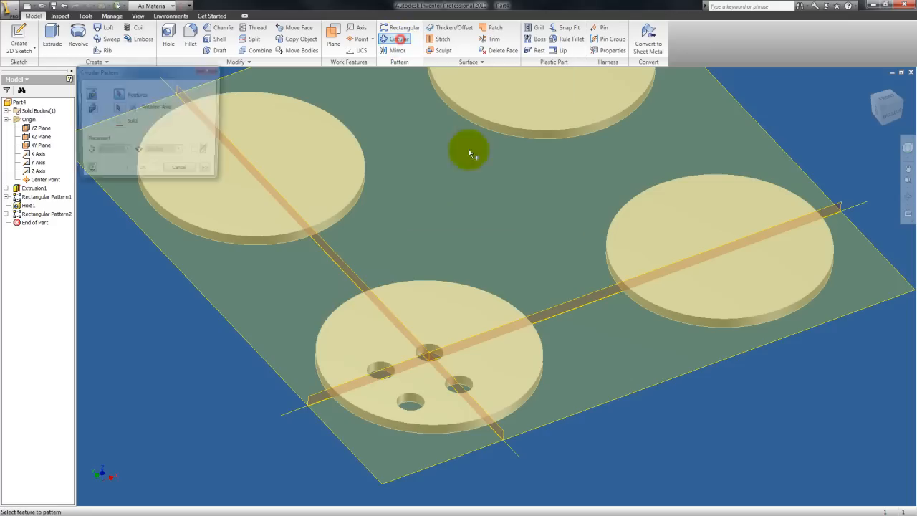
pyautogui.click(415, 403)
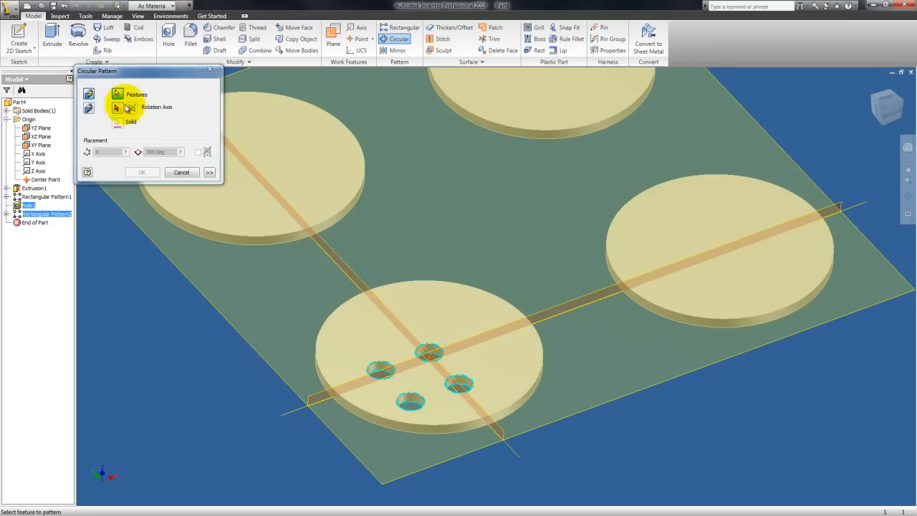
pyautogui.click(119, 108)
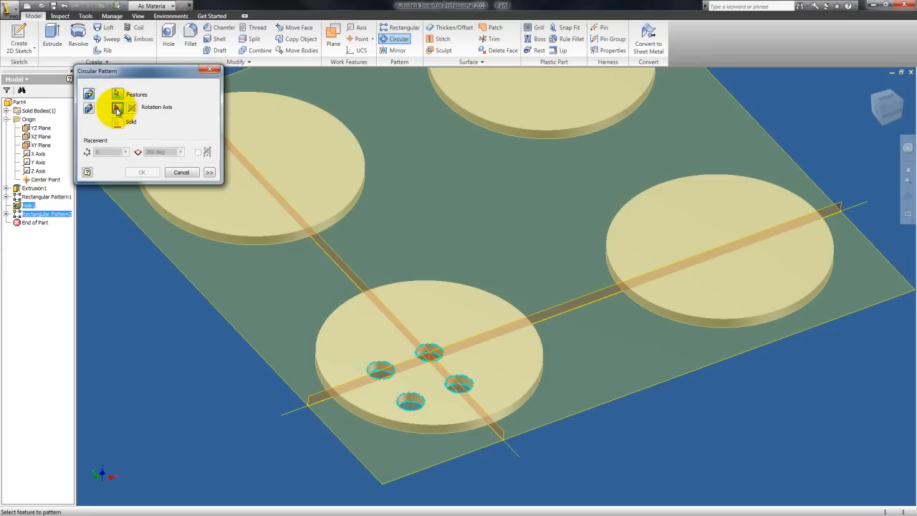
pyautogui.click(430, 356)
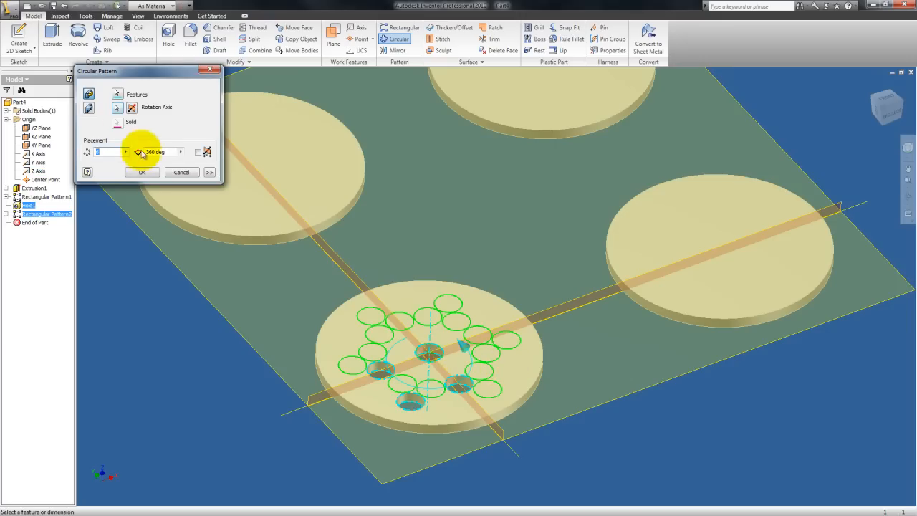
pyautogui.write('2')
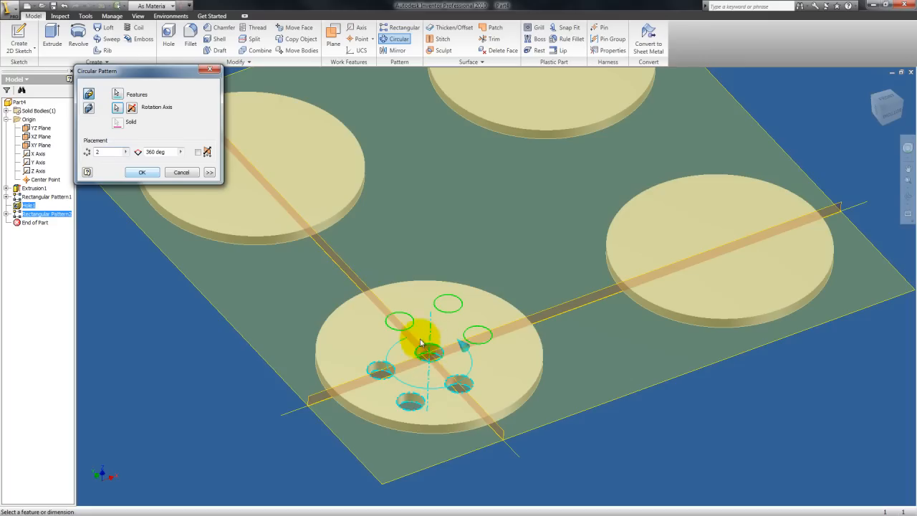
pyautogui.click(144, 173)
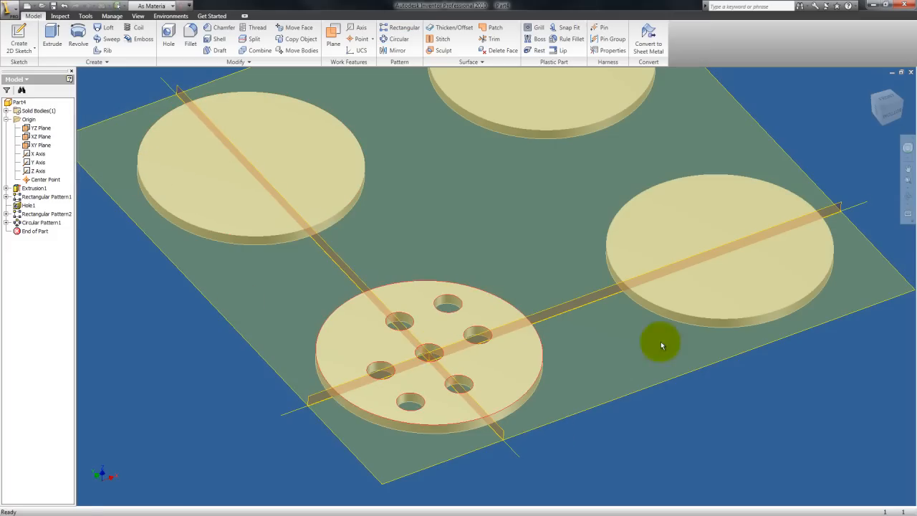
# Examine the hole layout on the original disc and the neighboring discs from different angles.
pyautogui.click(907, 194)
pyautogui.moveTo(490, 373); pyautogui.dragTo(468, 393)
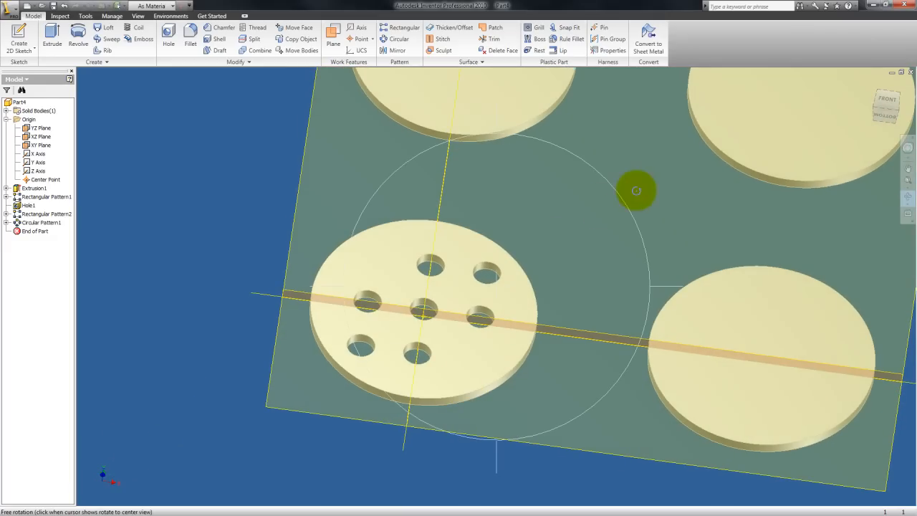
pyautogui.moveTo(635, 189); pyautogui.dragTo(584, 154)
pyautogui.moveTo(474, 350); pyautogui.dragTo(518, 360)
pyautogui.press('Escape')
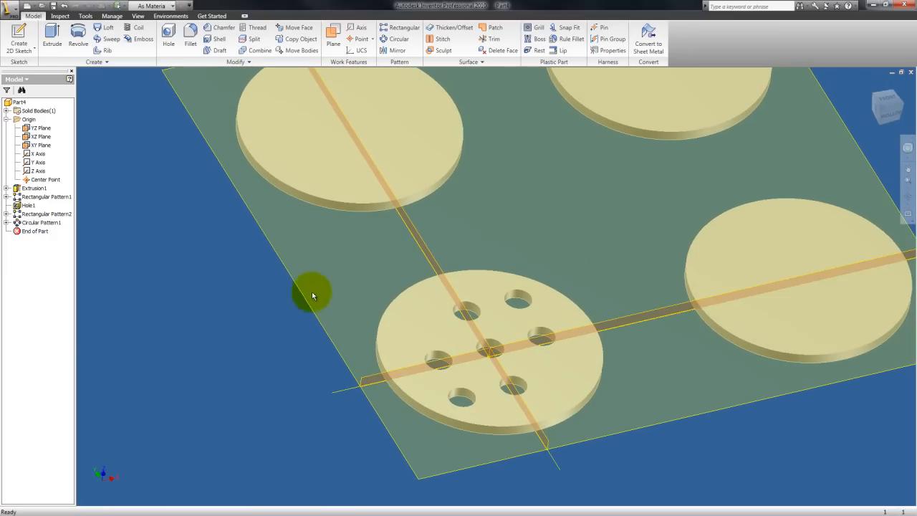
pyautogui.moveTo(434, 245); pyautogui.dragTo(384, 250, button='middle')
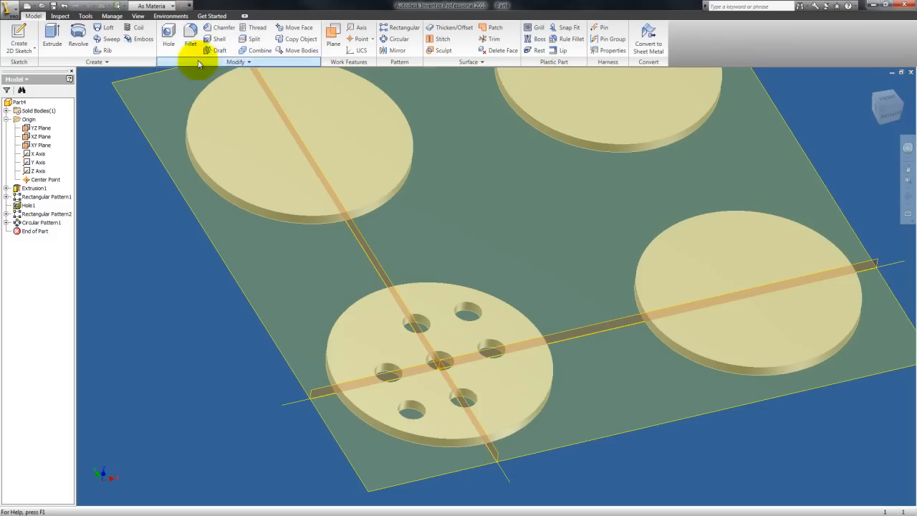
pyautogui.moveTo(283, 70); pyautogui.dragTo(308, 94, button='middle')
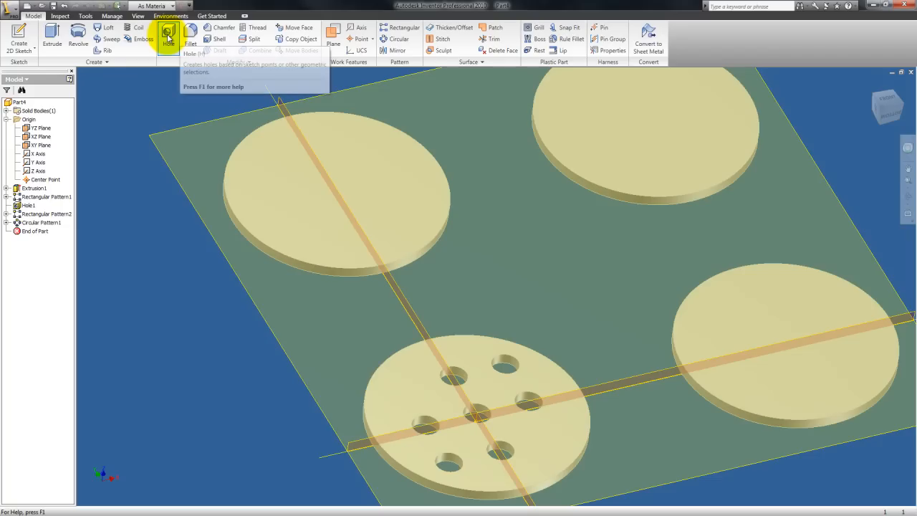
# Create a 0.25 in hole, 1 in deep, concentric with the neighboring disc centered on the YZ plane.
pyautogui.click(166, 35)
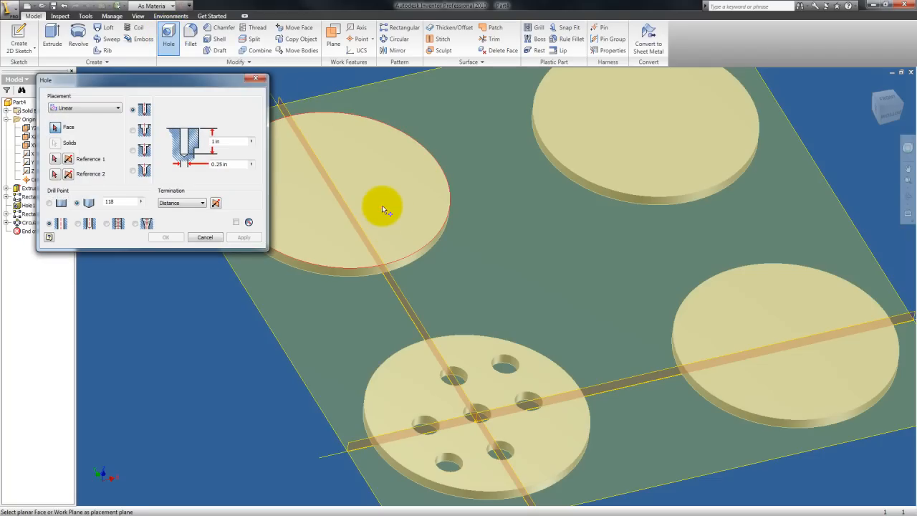
pyautogui.click(384, 209)
pyautogui.click(94, 103)
pyautogui.click(80, 143)
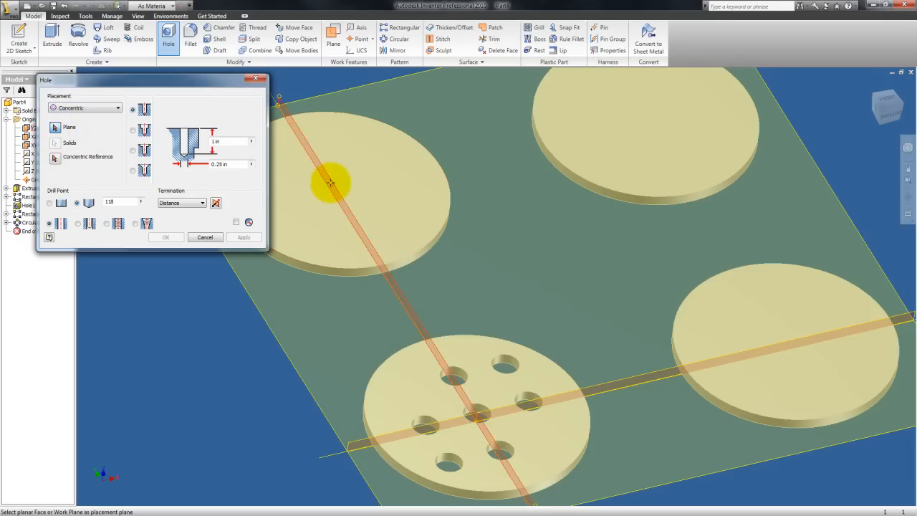
pyautogui.click(402, 131)
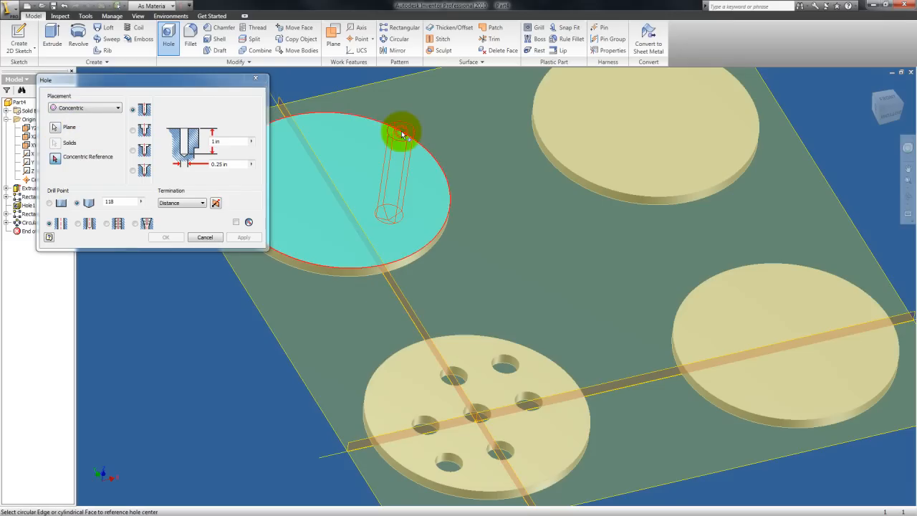
pyautogui.click(369, 122)
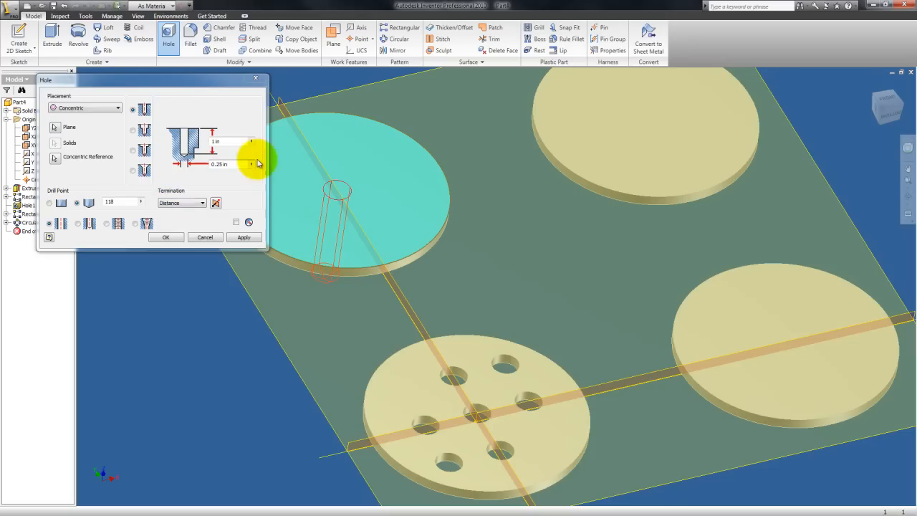
pyautogui.click(166, 237)
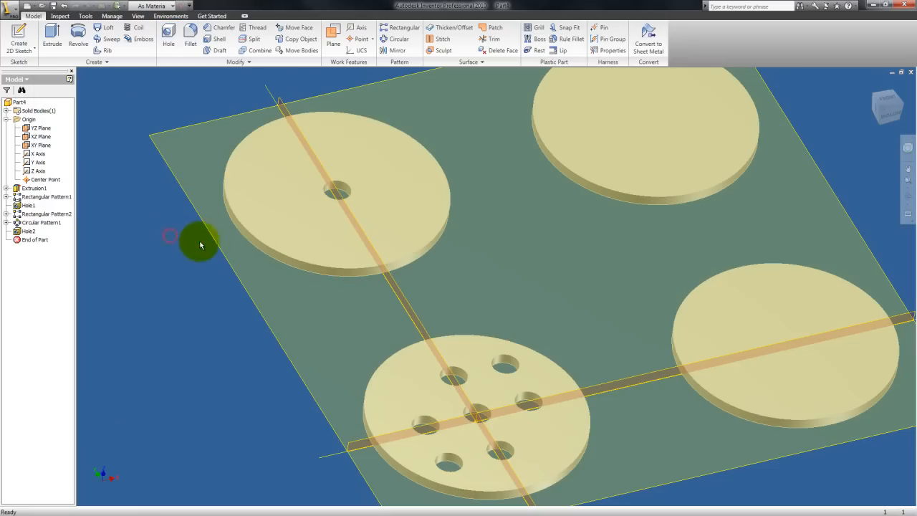
pyautogui.click(333, 40)
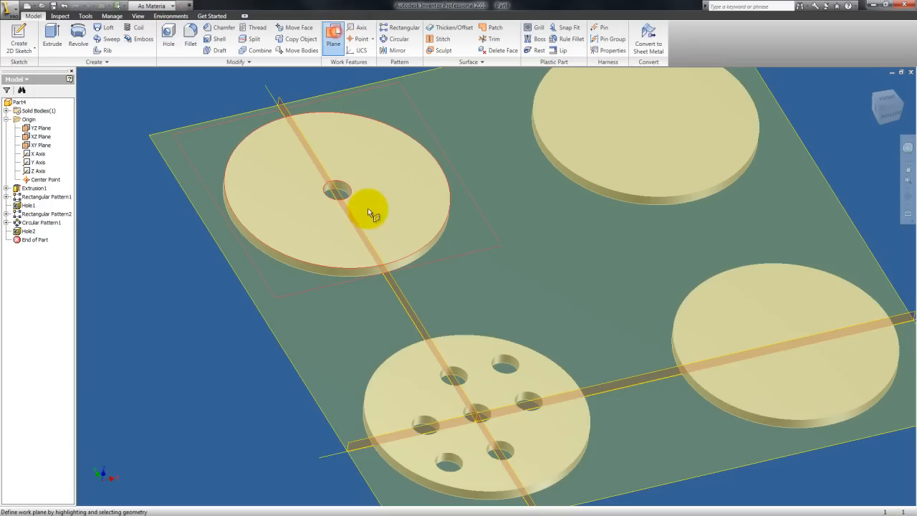
pyautogui.moveTo(356, 221); pyautogui.dragTo(494, 160)
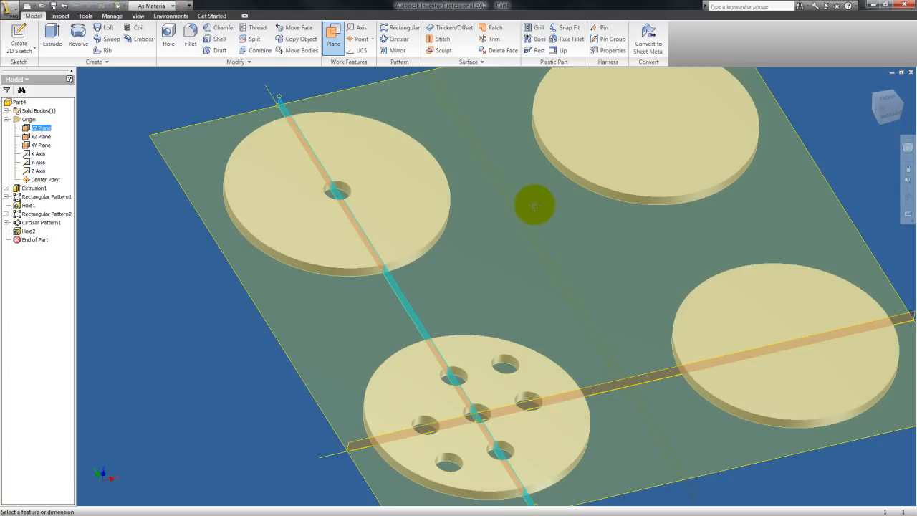
pyautogui.moveTo(535, 207); pyautogui.dragTo(486, 265, button='middle')
pyautogui.press('Escape')
pyautogui.click(393, 51)
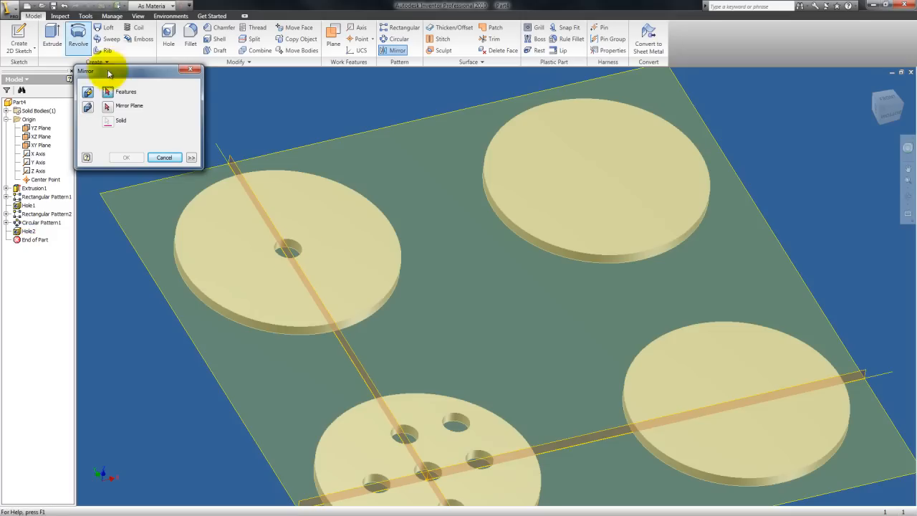
pyautogui.click(296, 251)
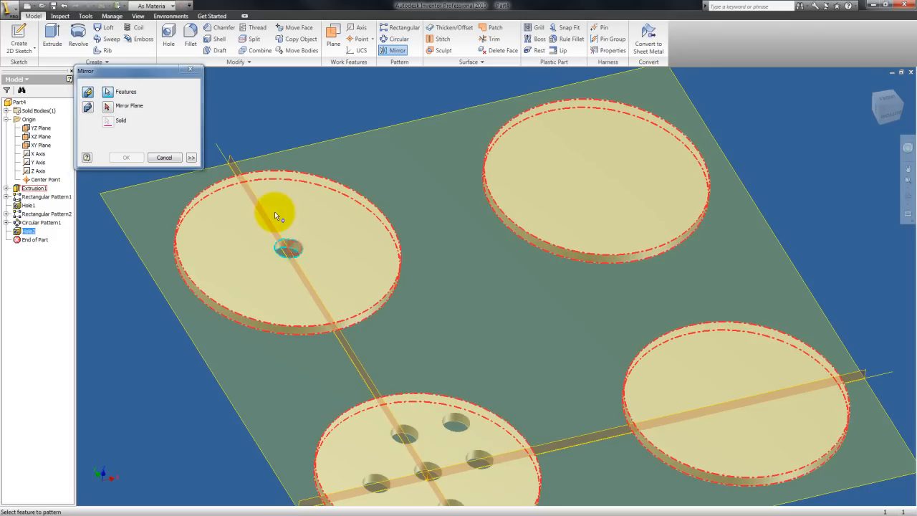
pyautogui.click(112, 106)
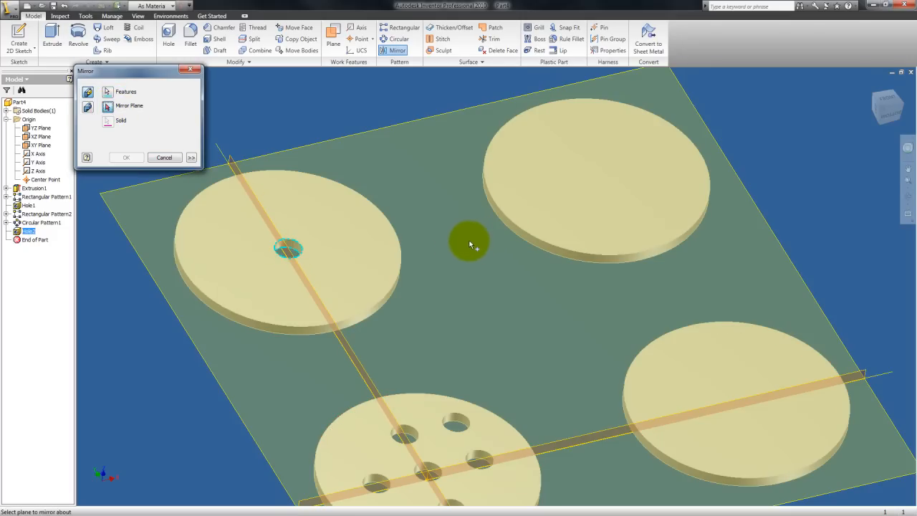
pyautogui.press('Escape')
# Create a work plane offset from the YZ plane, roughly midway between the two columns of discs.
pyautogui.click(335, 40)
pyautogui.click(253, 194)
pyautogui.moveTo(408, 166); pyautogui.dragTo(420, 158)
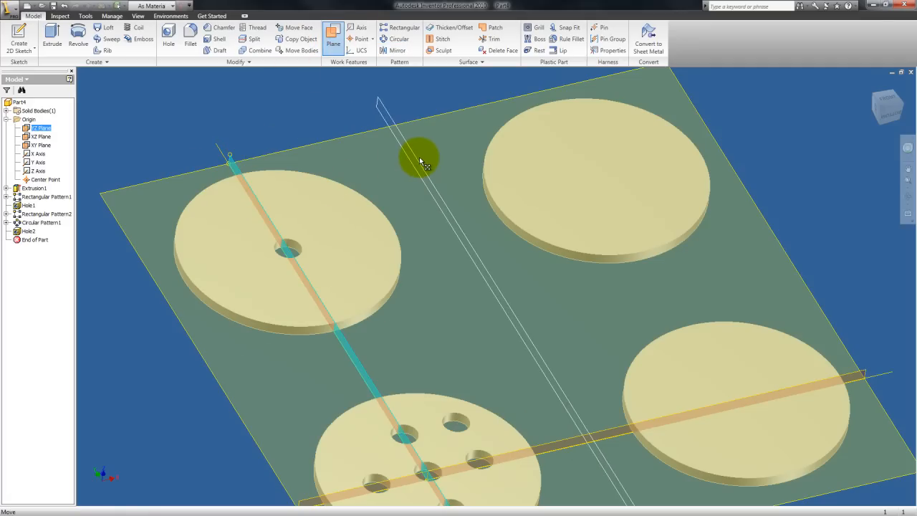
pyautogui.click(412, 167)
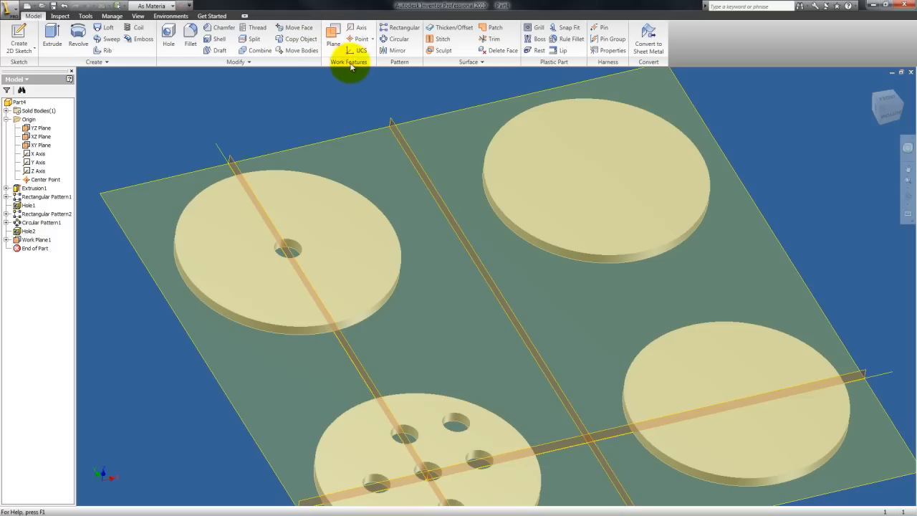
pyautogui.click(395, 50)
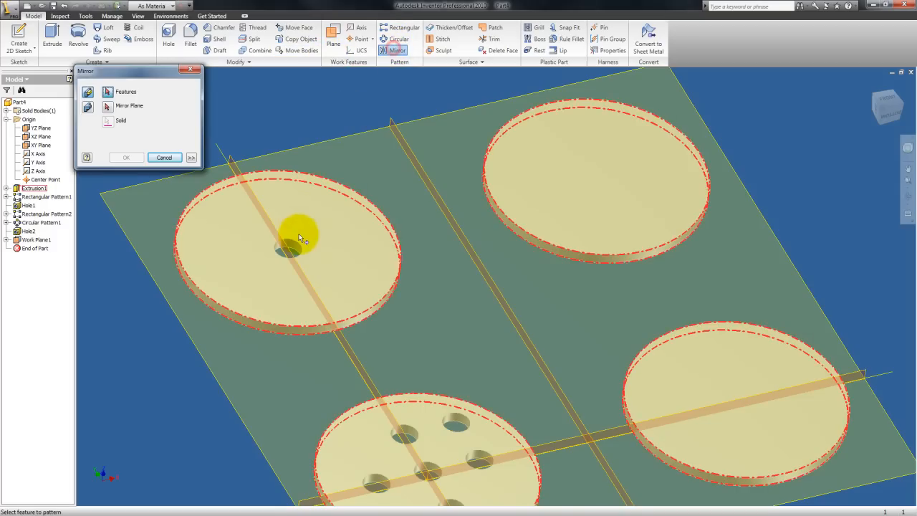
pyautogui.click(294, 250)
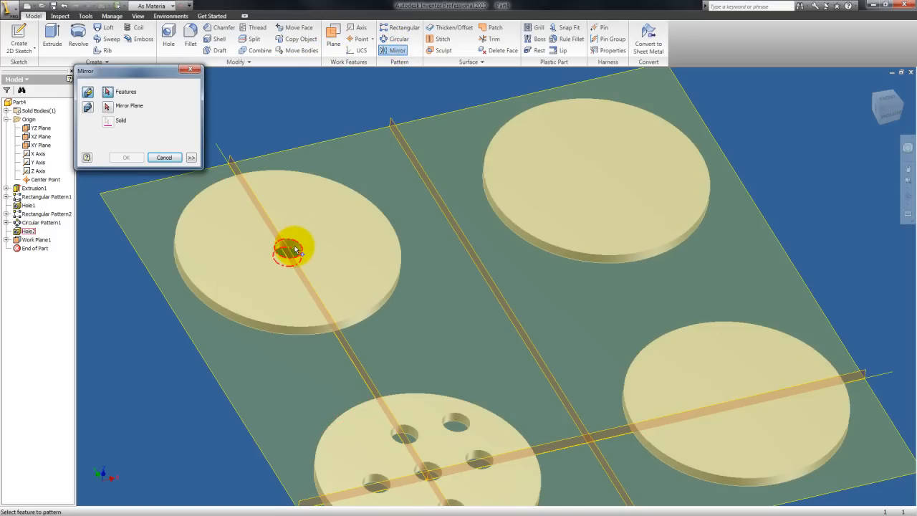
pyautogui.click(435, 190)
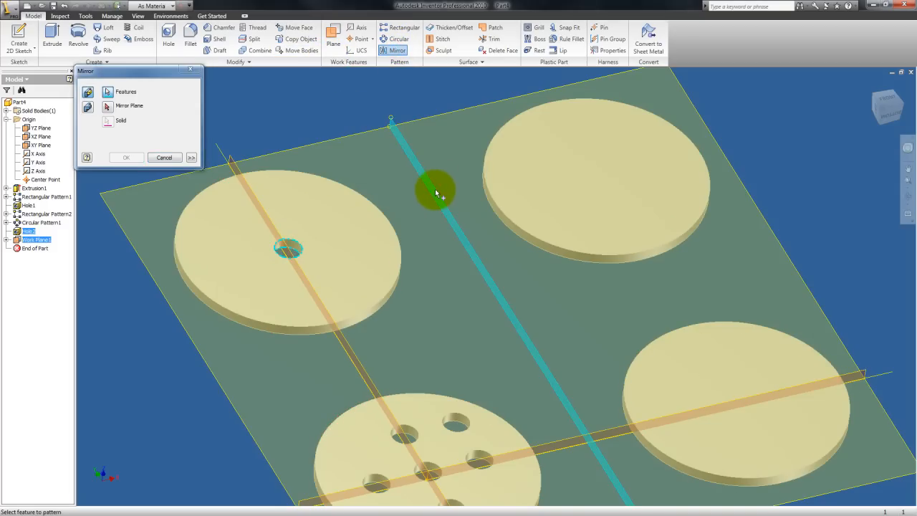
pyautogui.press('Escape')
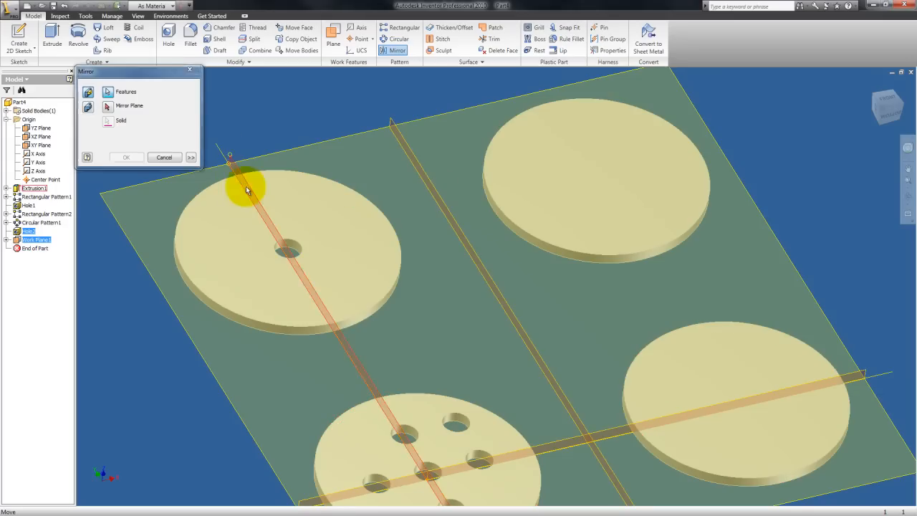
# Mirror the single-hole disc's center hole across the new offset work plane onto the opposite disc.
pyautogui.click(394, 50)
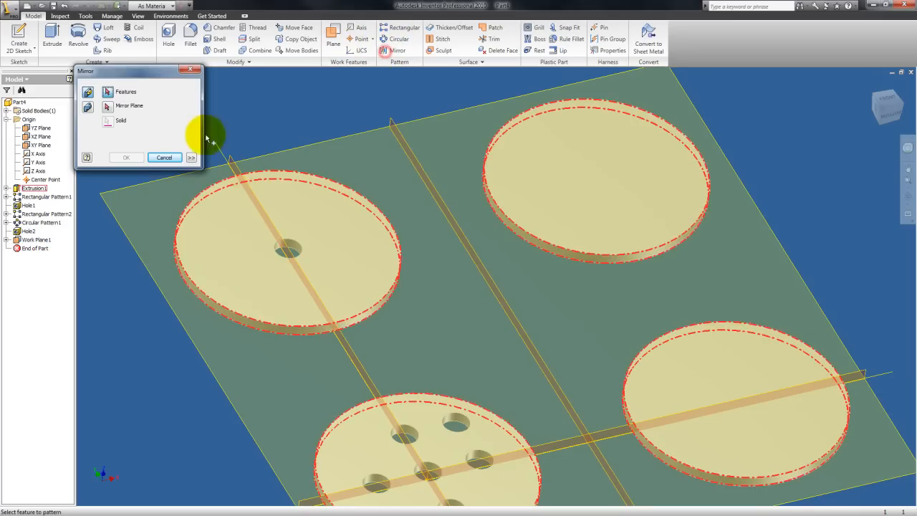
pyautogui.click(287, 250)
pyautogui.click(118, 109)
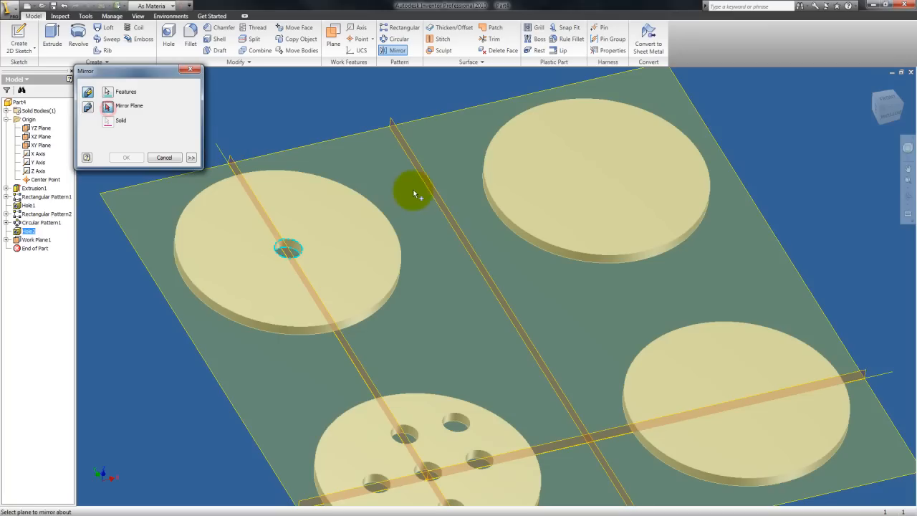
pyautogui.click(430, 181)
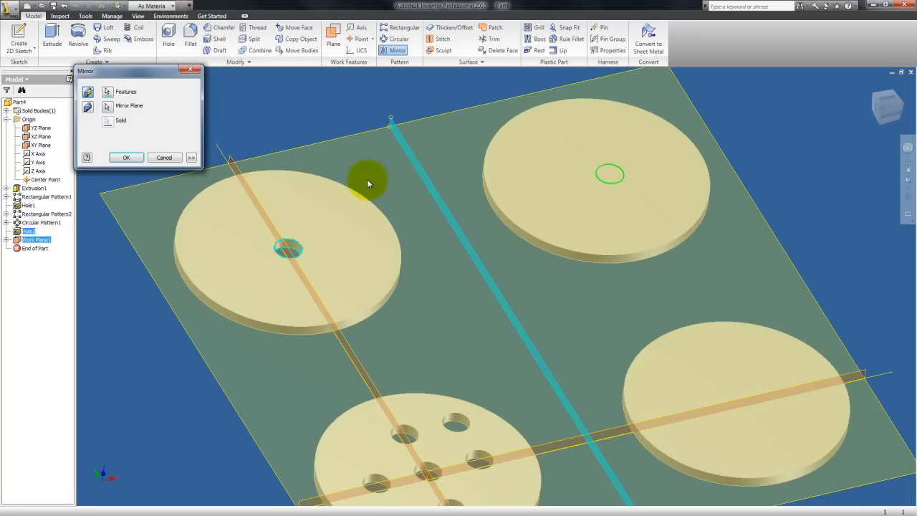
pyautogui.click(127, 157)
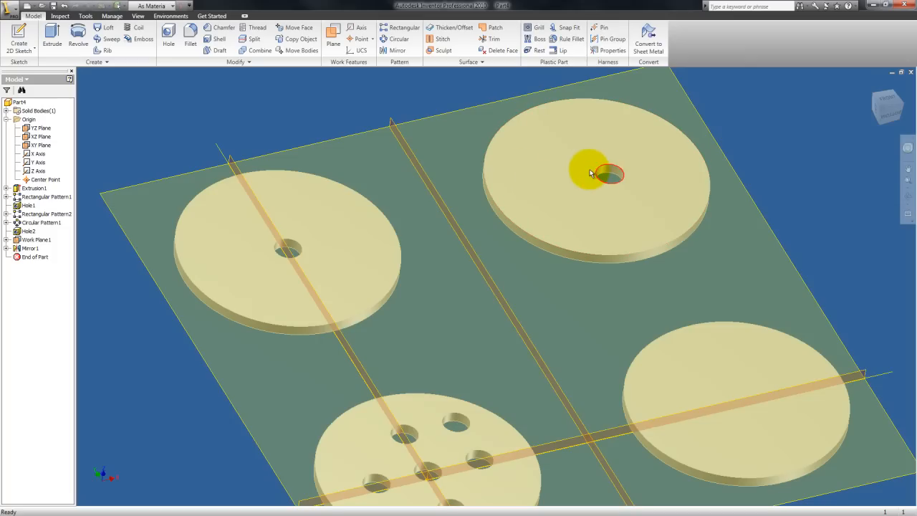
pyautogui.click(909, 195)
pyautogui.click(890, 101)
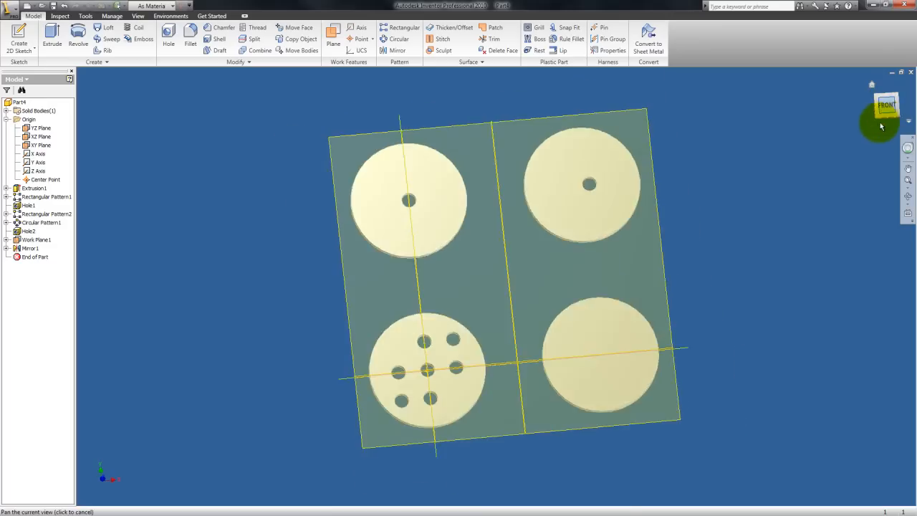